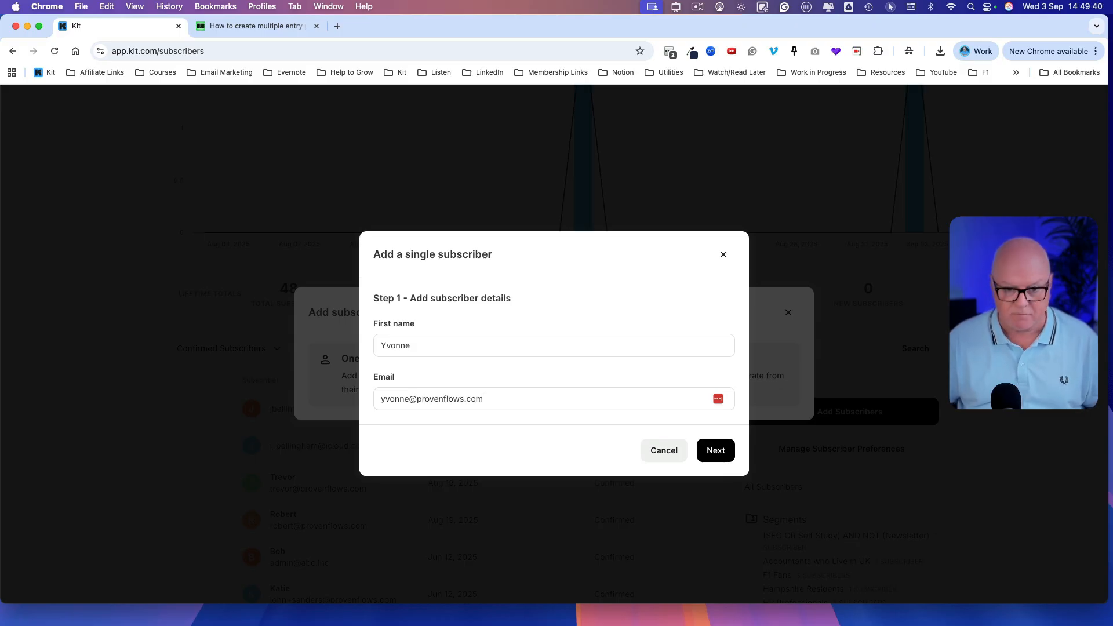
Step: Finish adding the single subscriber, identified with the new tag "Imported September 3rd, 2025 at 2:49 PM"
left_click(718, 456)
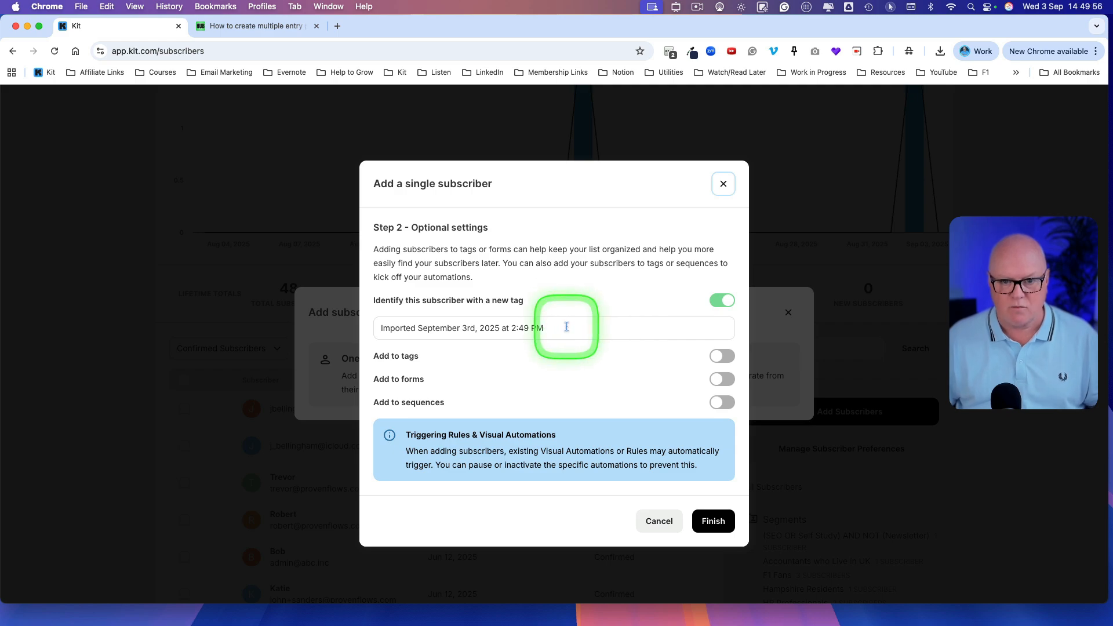
left_click_drag(568, 326, 382, 326)
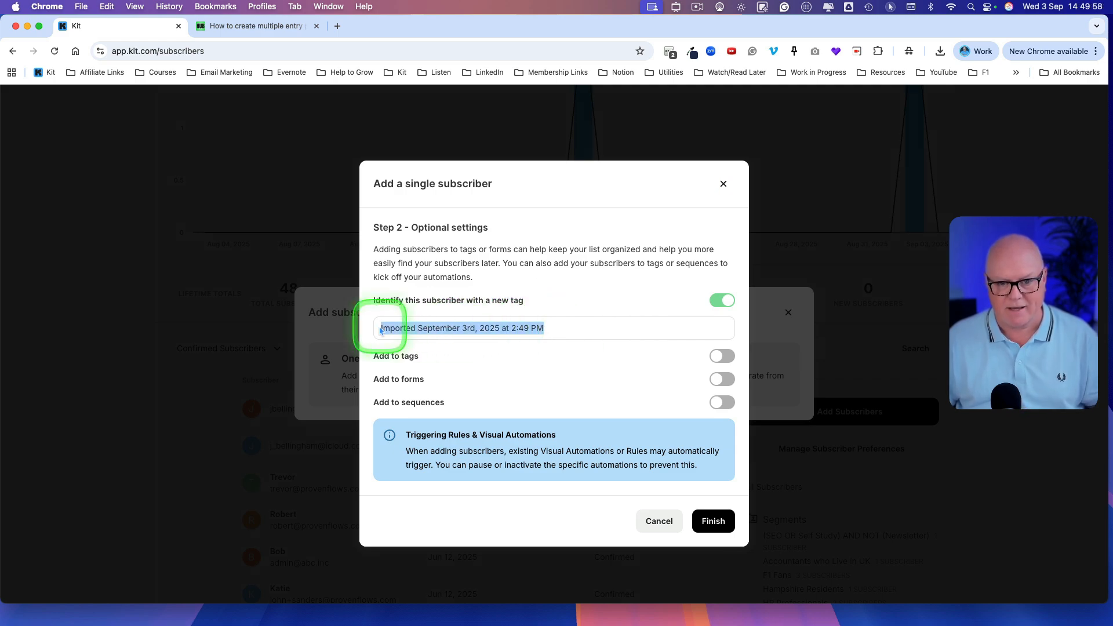
left_click(562, 325)
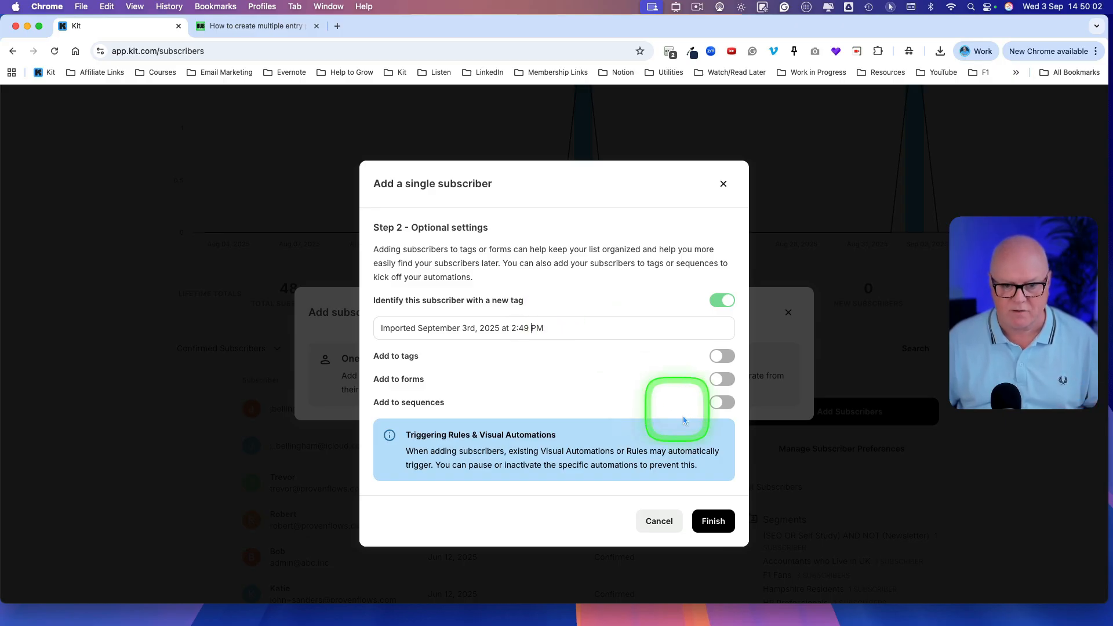
left_click(712, 522)
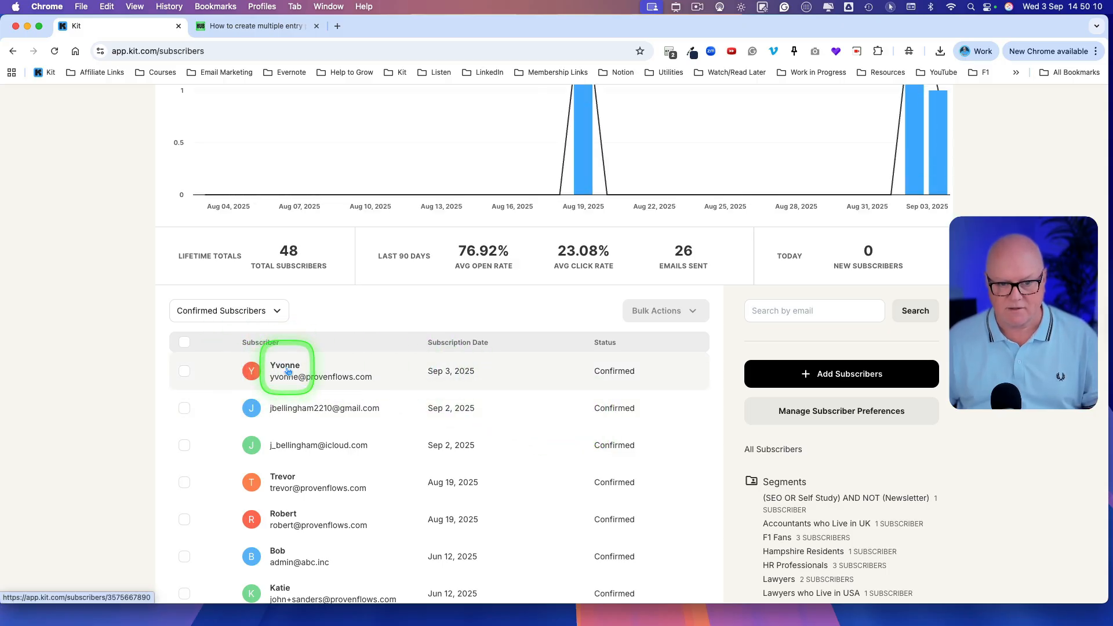
Step: Open the newly added subscriber's profile and examine the tags assigned to it
left_click(287, 371)
scroll(318, 409, "down", 15)
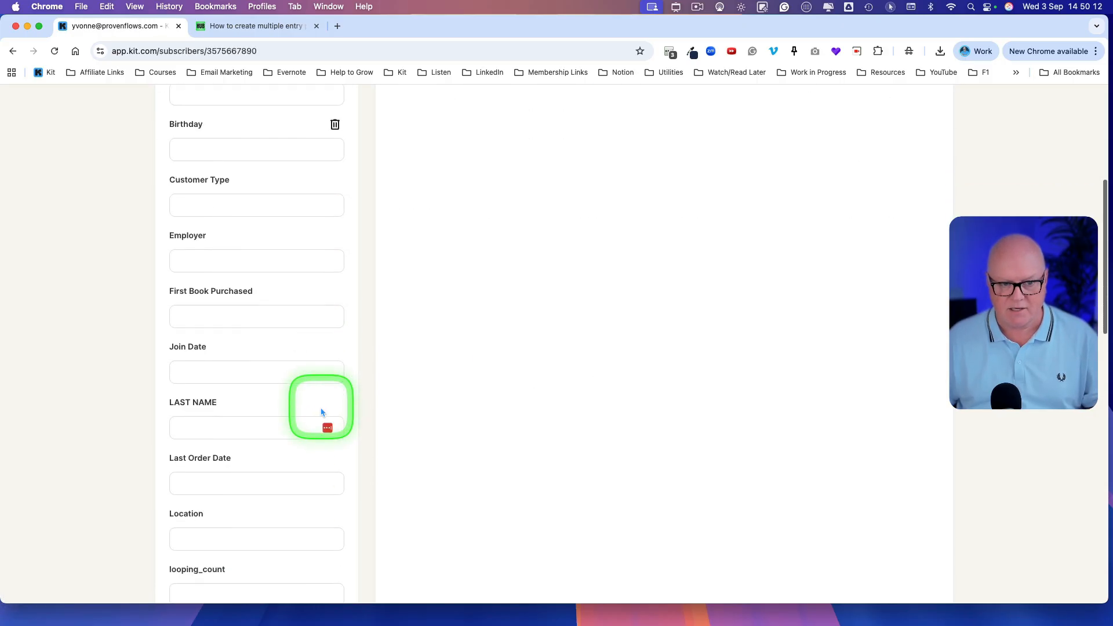
scroll(320, 424, "down", 5)
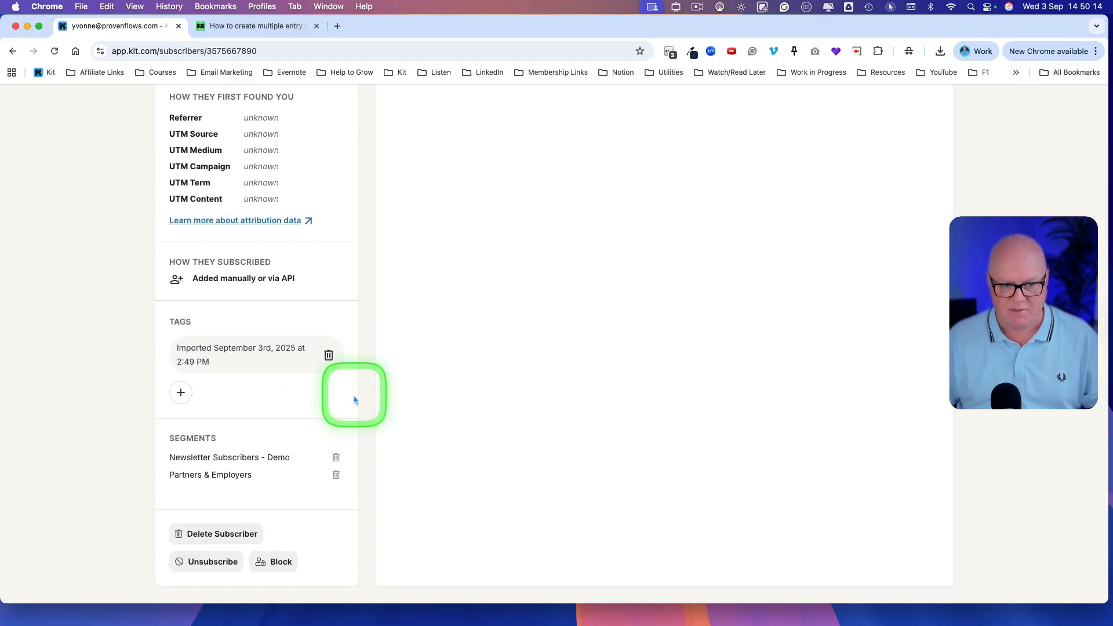
left_click_drag(212, 364, 176, 350)
left_click(179, 353)
scroll(241, 360, "up", 20)
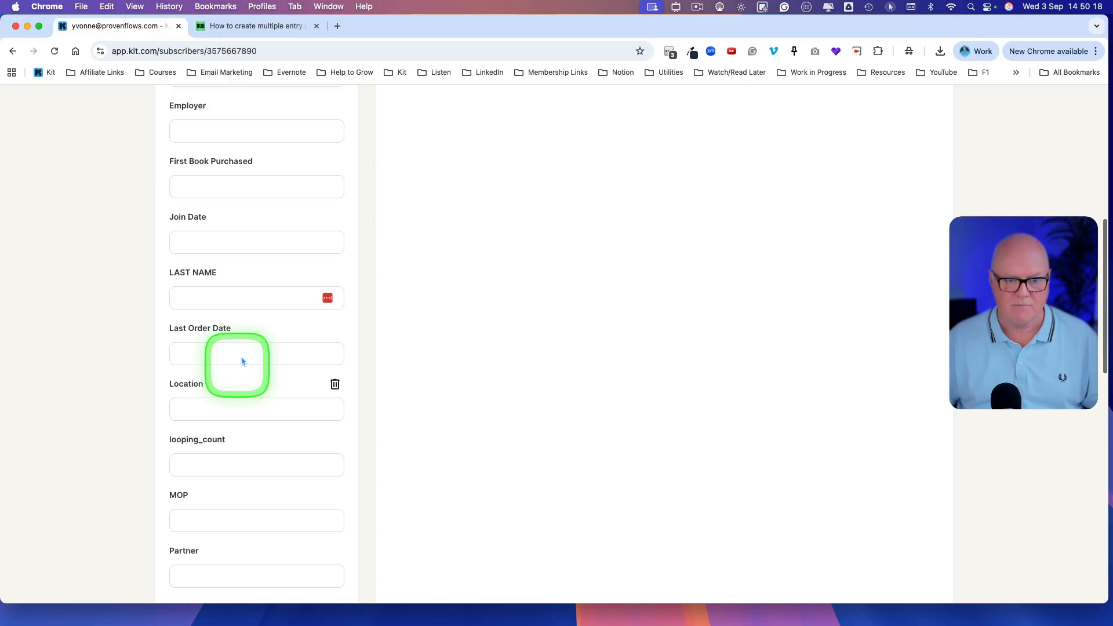
scroll(230, 214, "up", 5)
Step: Return to the subscribers list and start a CSV import with the file existing-subscribers-sheet-1.csv
left_click(231, 102)
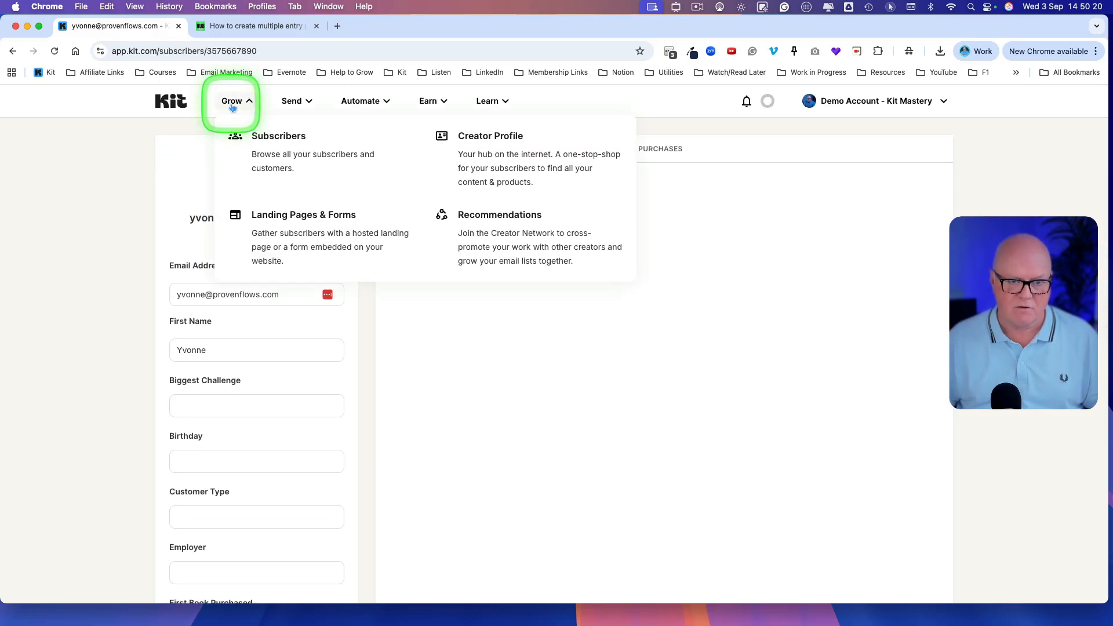
left_click(286, 159)
scroll(819, 463, "down", 8)
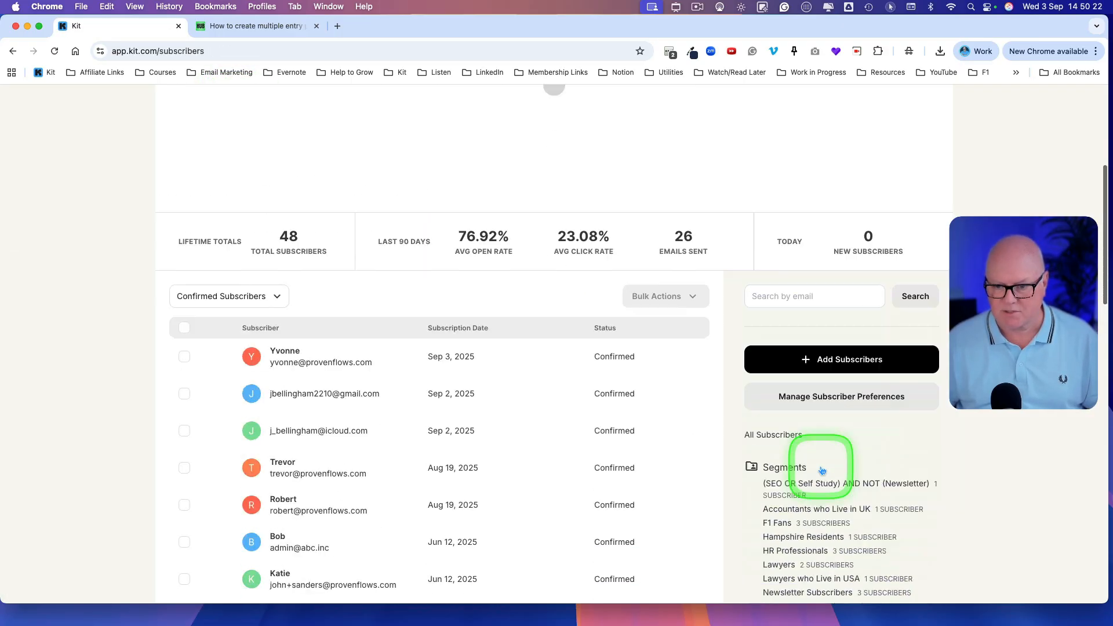
left_click(822, 307)
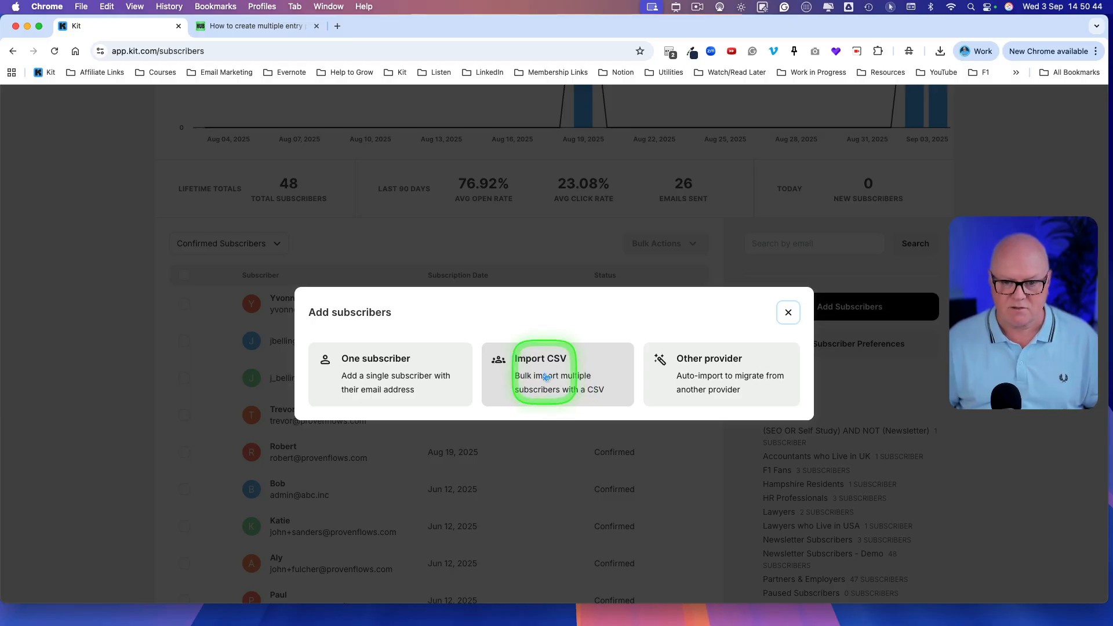
left_click(557, 378)
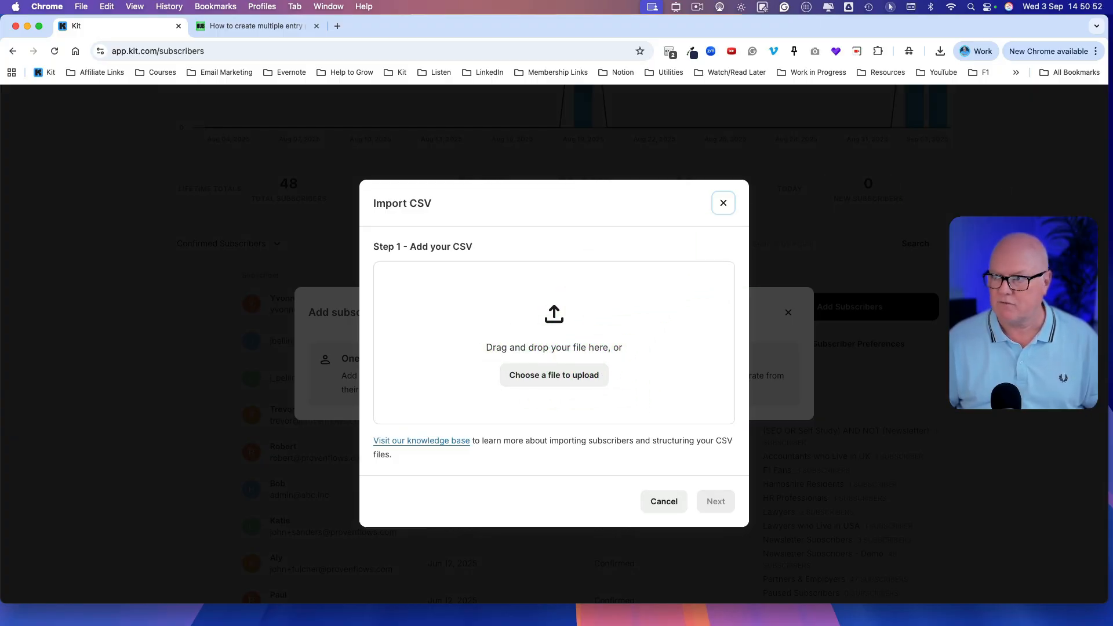
left_click_drag(856, 390, 479, 346)
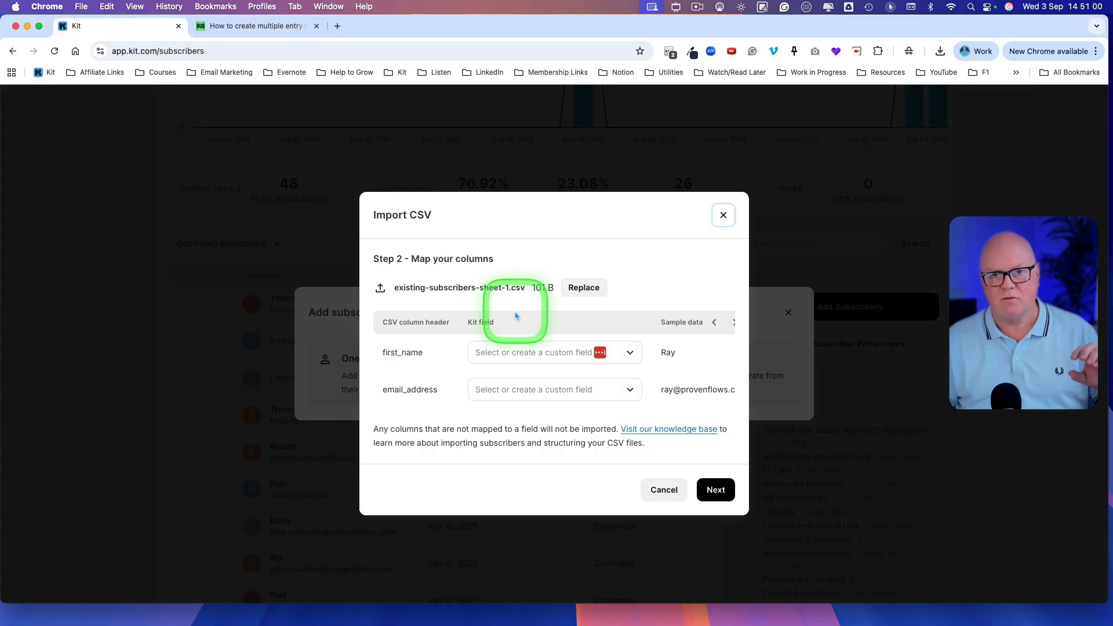
Step: Map the CSV column first_name to the First name field and email_address to the Email field
left_click(519, 350)
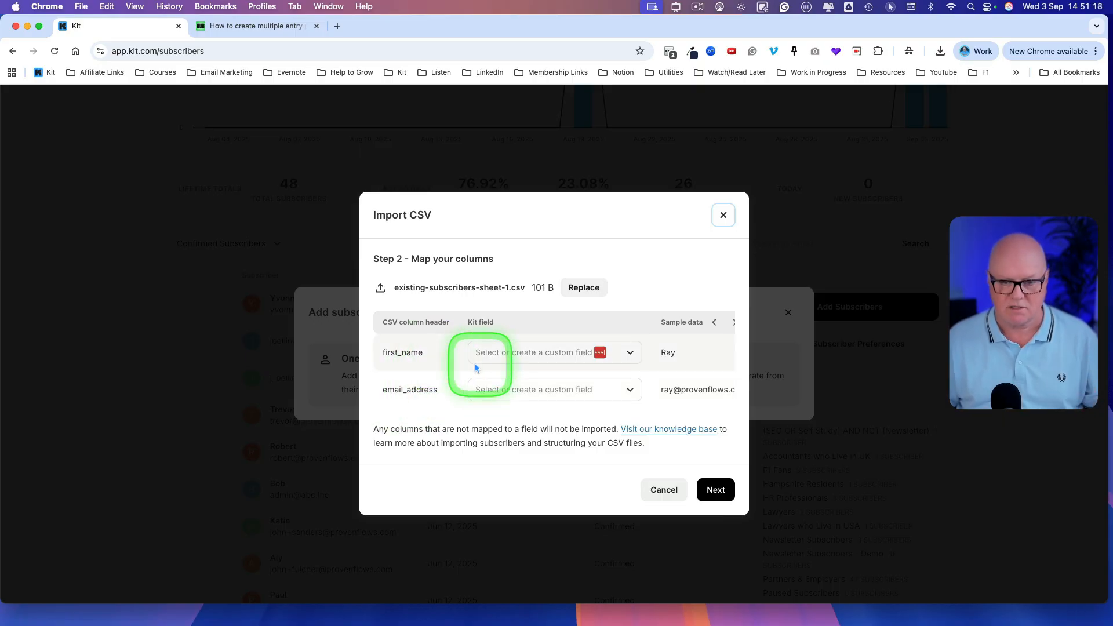
left_click_drag(431, 352, 381, 351)
left_click(420, 352)
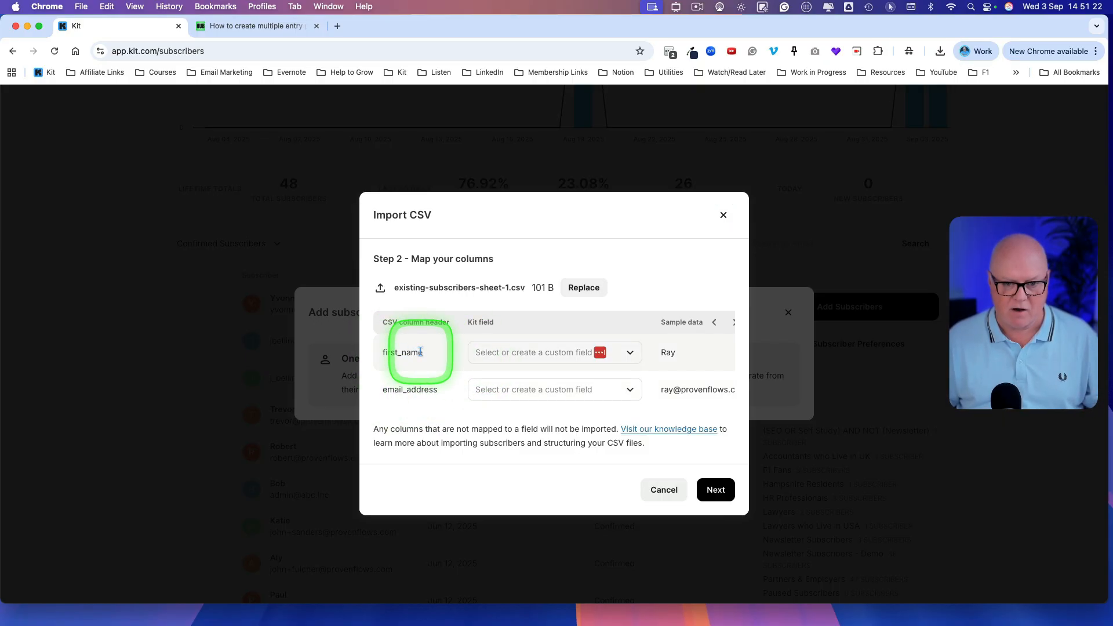
left_click(629, 352)
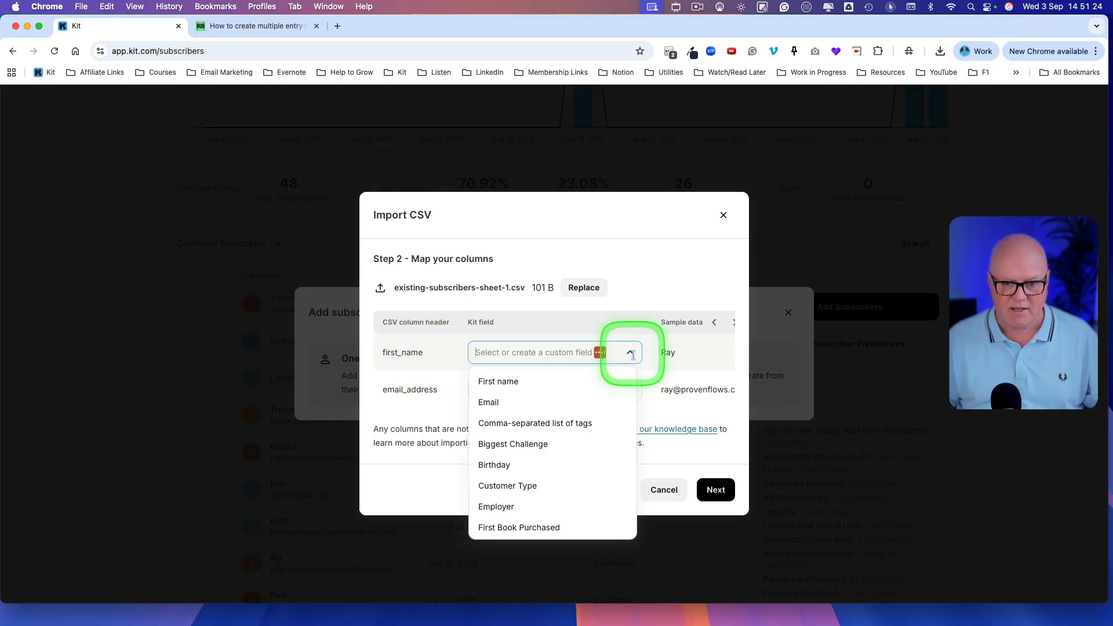
left_click(513, 383)
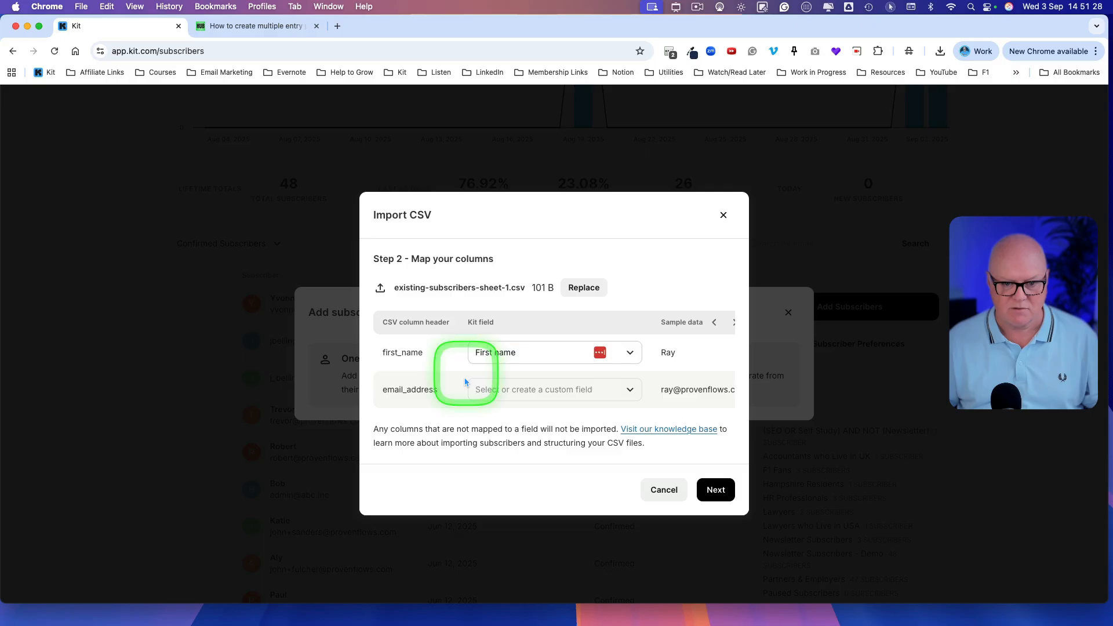
left_click(629, 389)
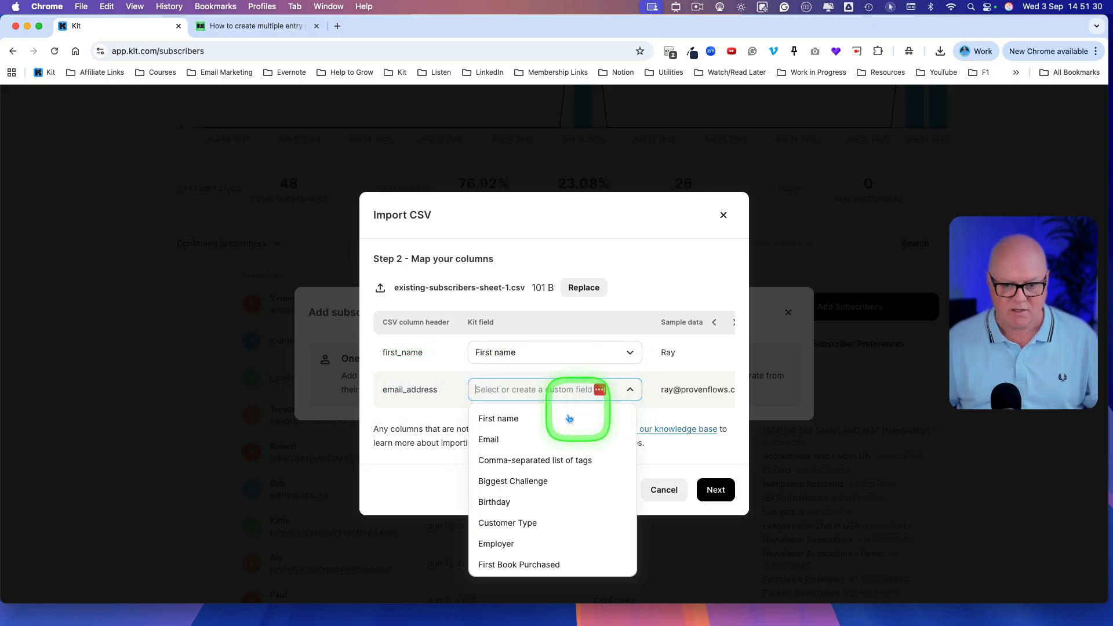
left_click(560, 438)
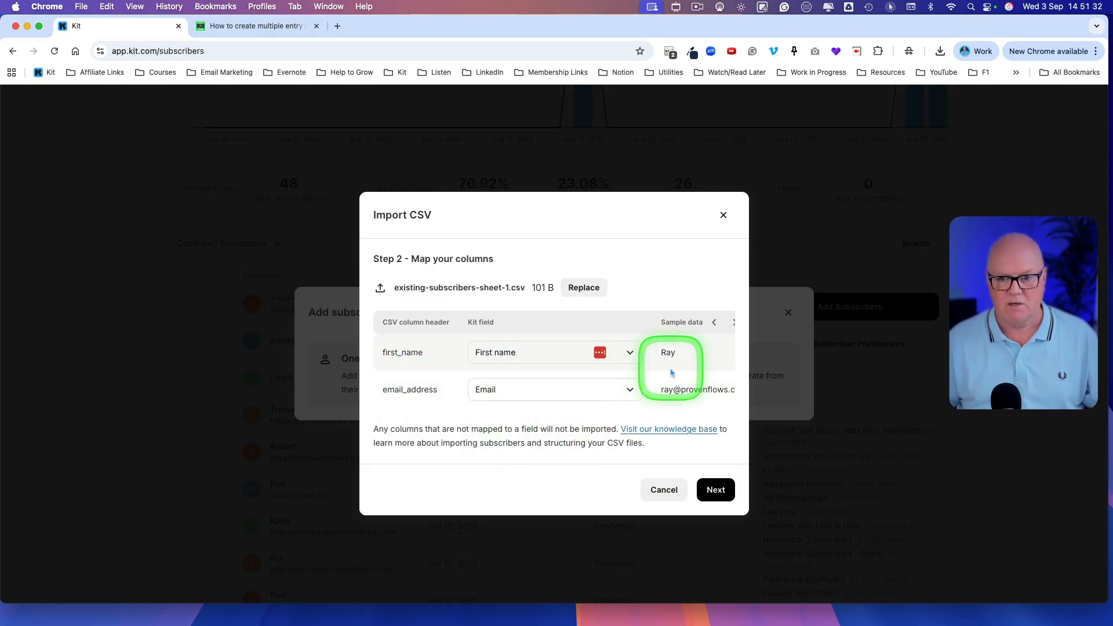
scroll(671, 372, "right", 1)
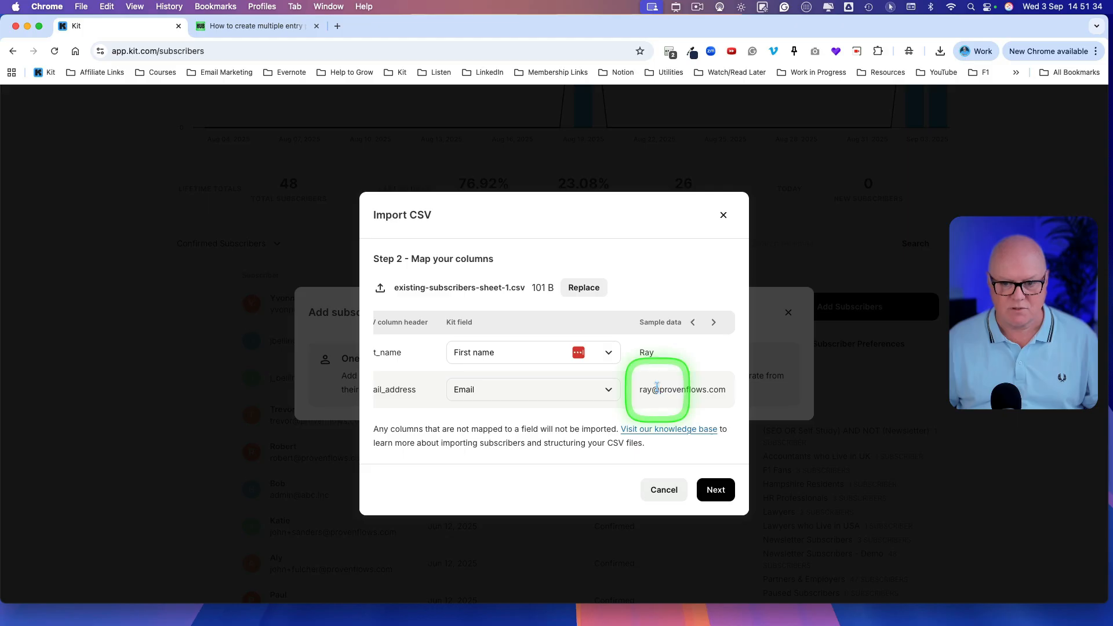
scroll(648, 353, "left", 1)
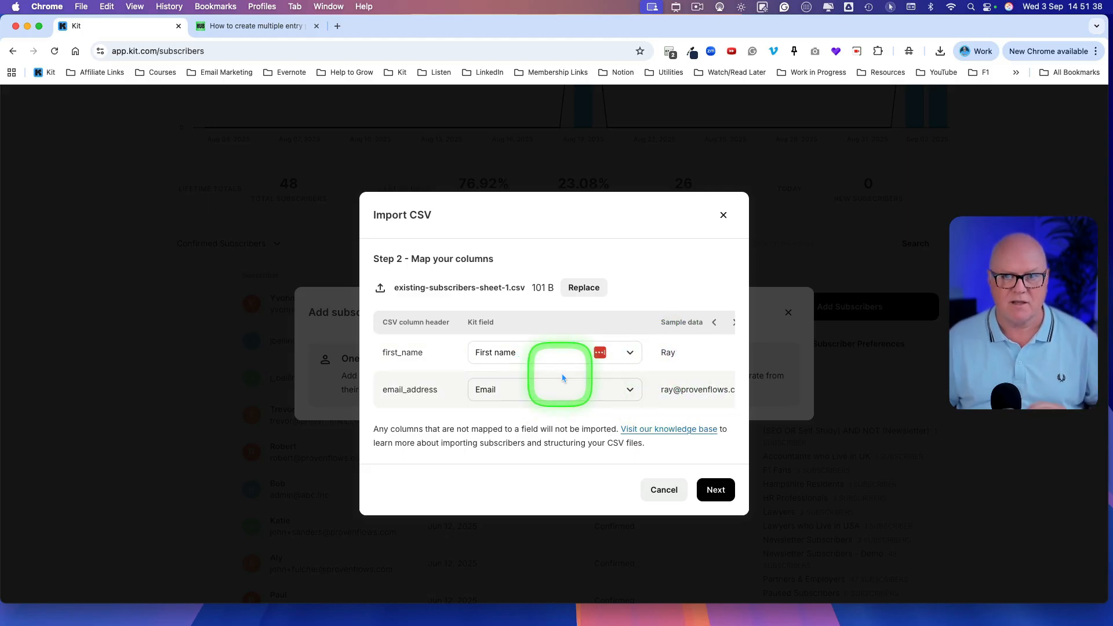
Step: Run the CSV import with the new tag "Imported September 3rd, 2025 at 2:51 PM" and dismiss the import notice
left_click(716, 491)
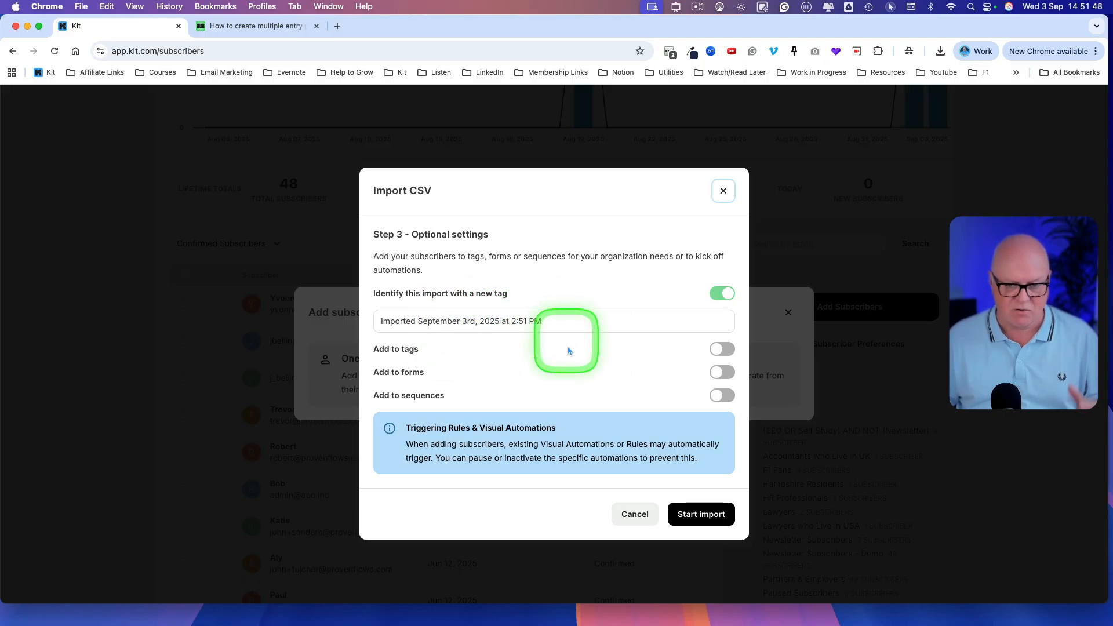
left_click(700, 518)
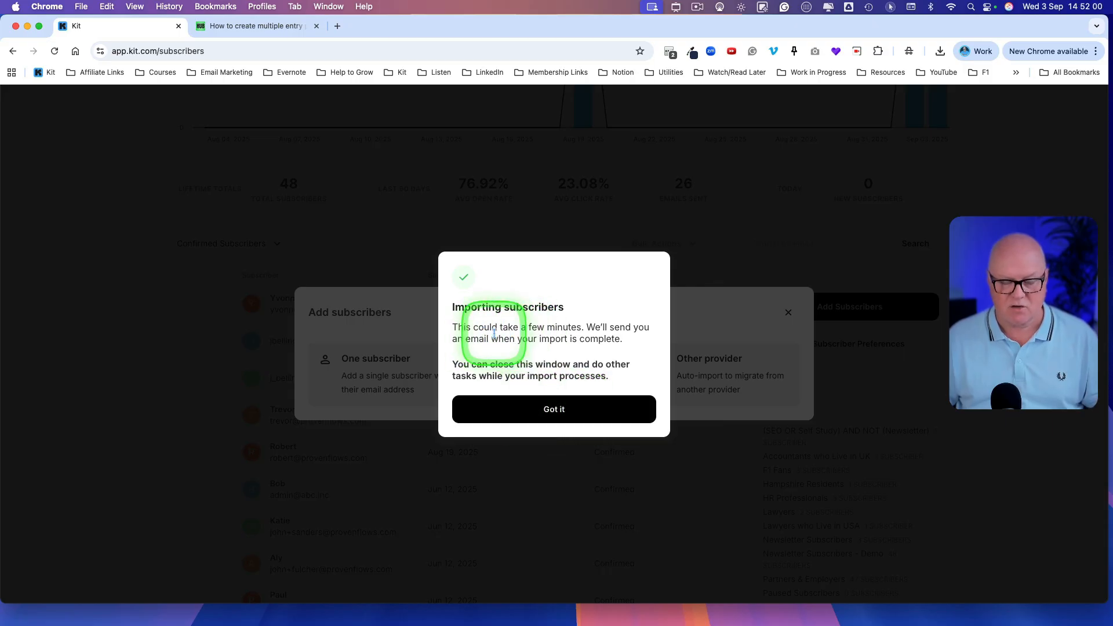
left_click(550, 410)
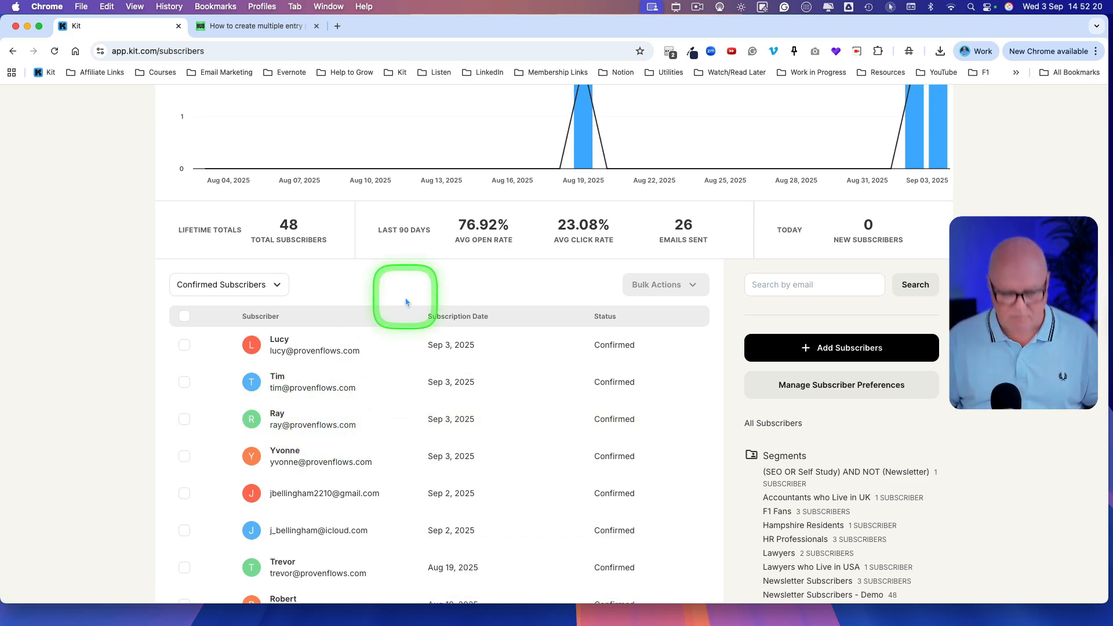
Step: Mark the newly imported subscribers at the top of the list with a red freehand annotation to review them
key("ctrl+a")
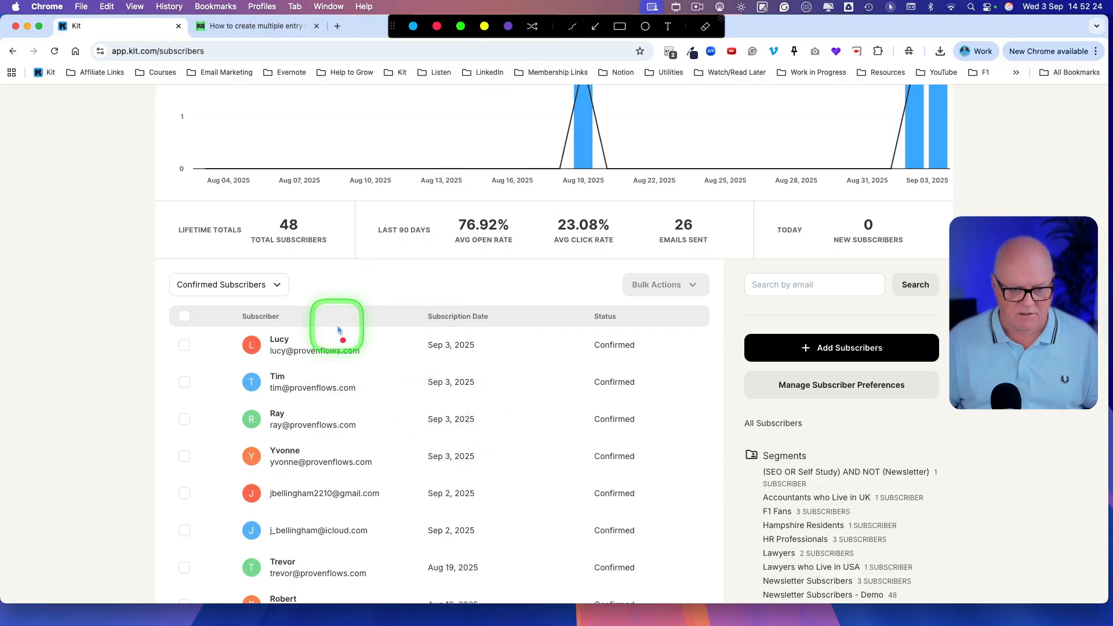
mouse_move(358, 326)
left_mouse_down()
mouse_move(288, 318)
mouse_move(208, 398)
mouse_move(347, 460)
mouse_move(400, 376)
mouse_move(322, 316)
left_mouse_up()
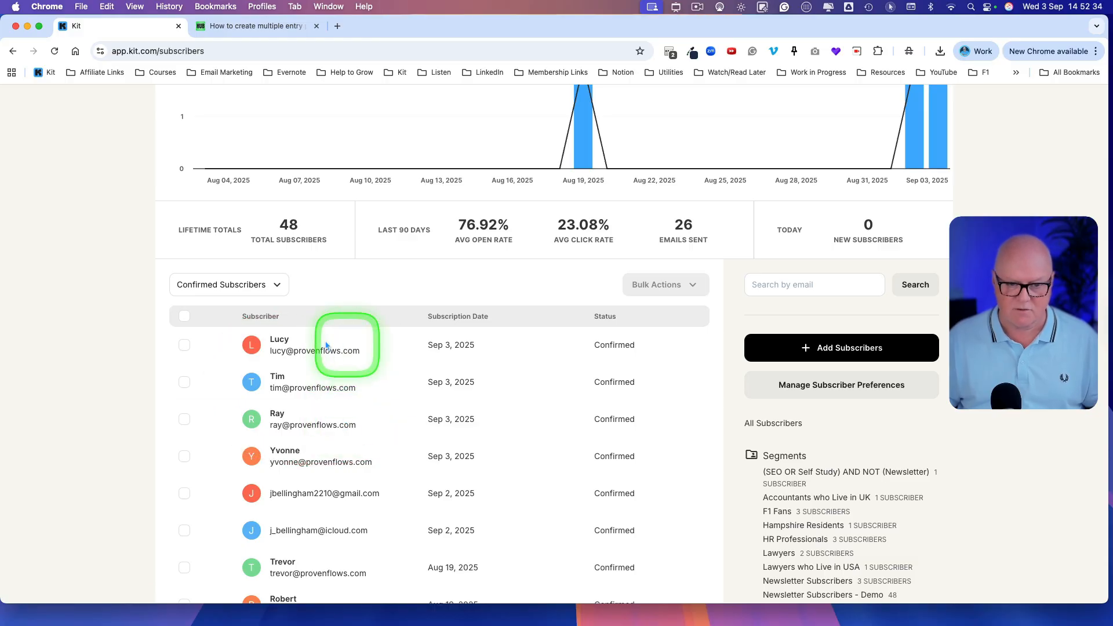
scroll(307, 221, "up", 5)
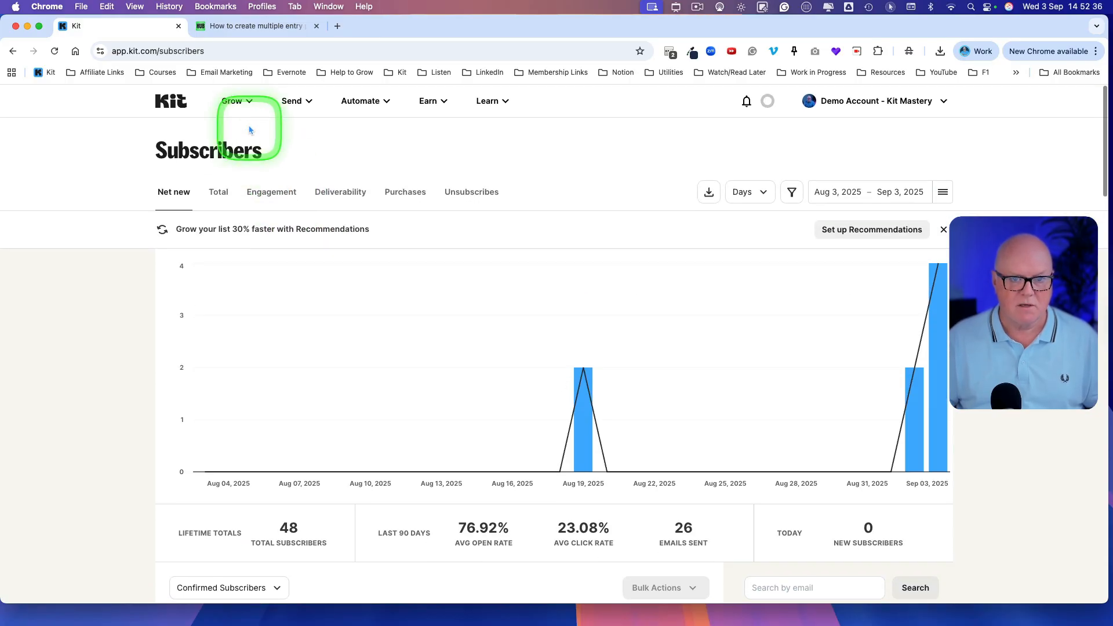
Step: Examine the ActiveCampaign import form among the other-provider options for adding subscribers, and close it without importing
left_click(233, 102)
left_click(281, 160)
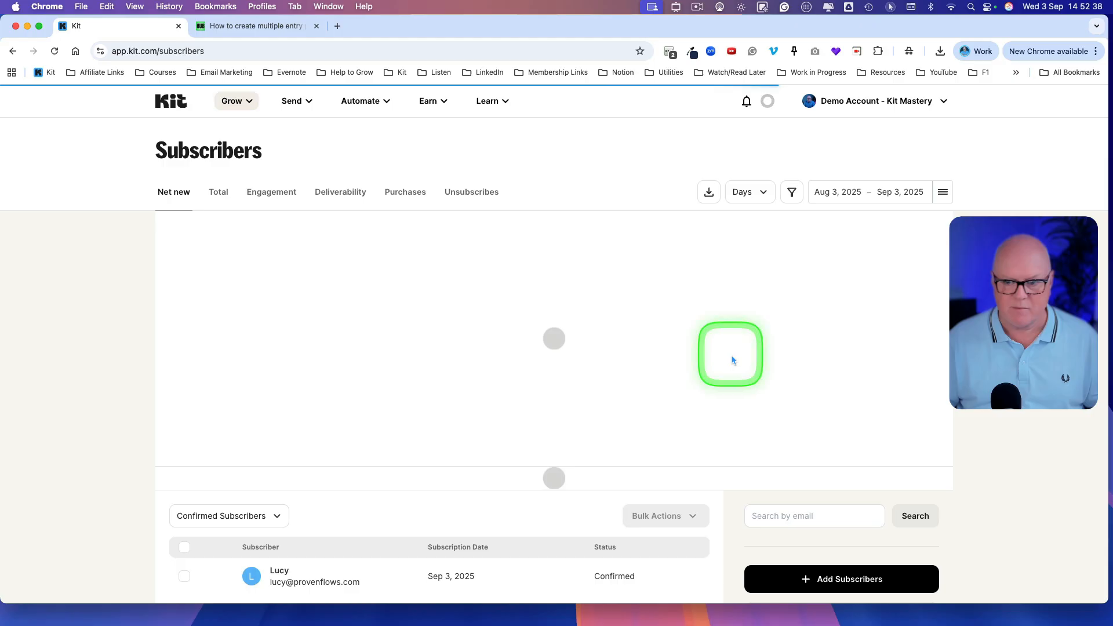
scroll(759, 450, "down", 4)
left_click(827, 415)
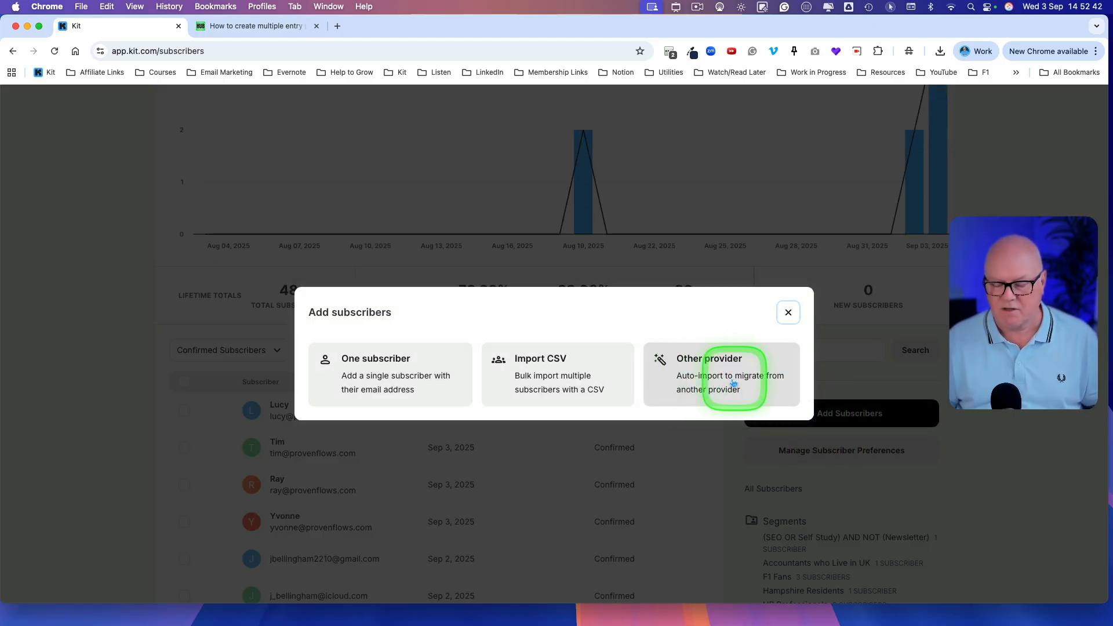
left_click(694, 374)
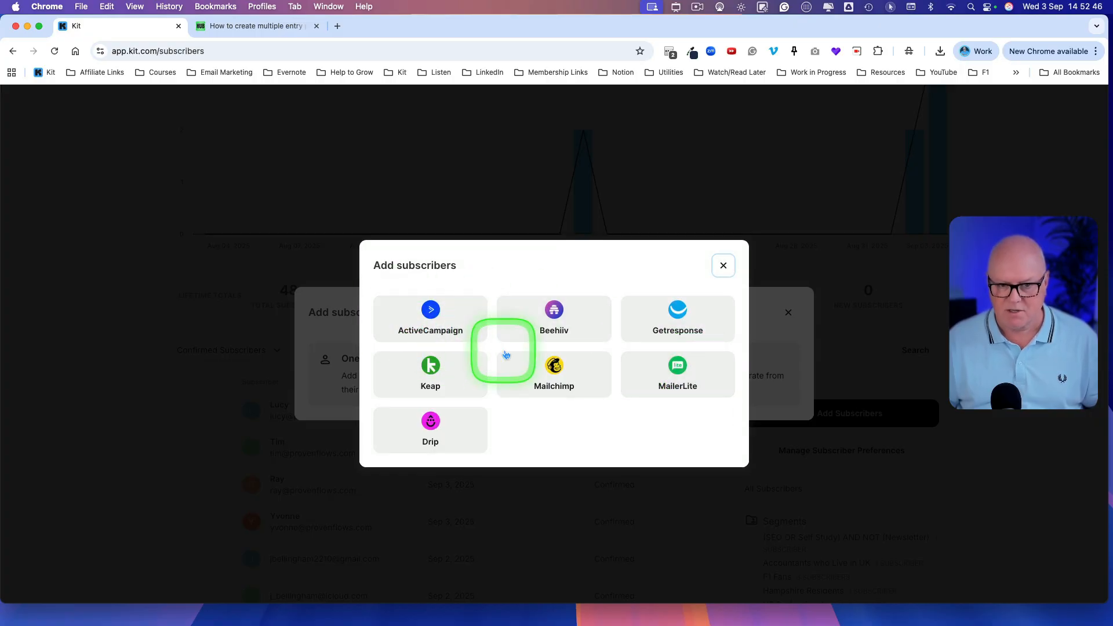
left_click(426, 325)
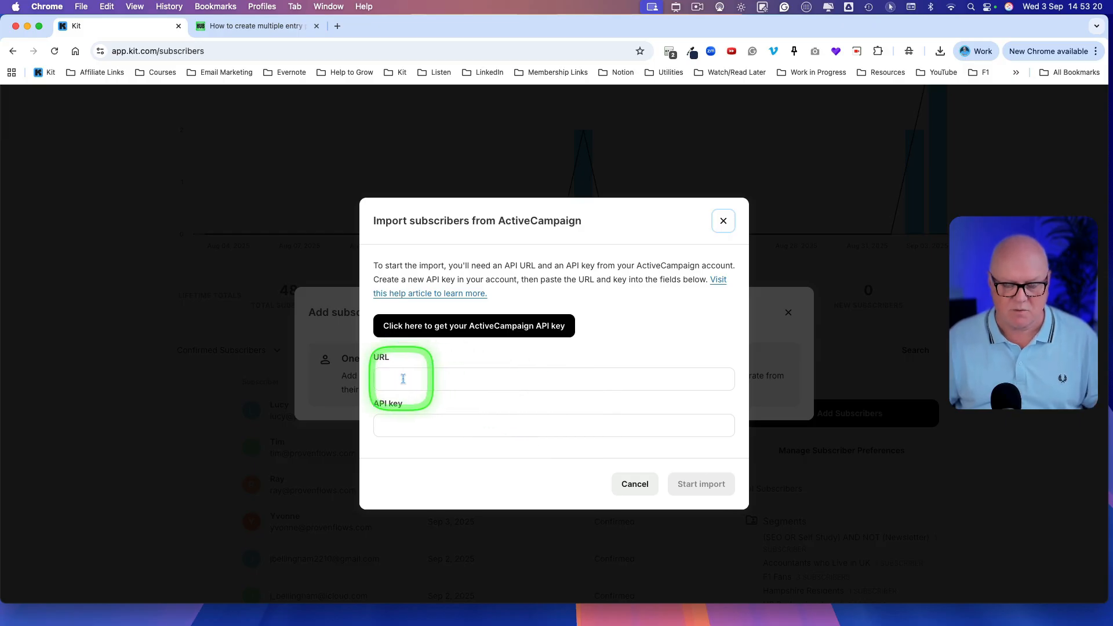
left_click(633, 482)
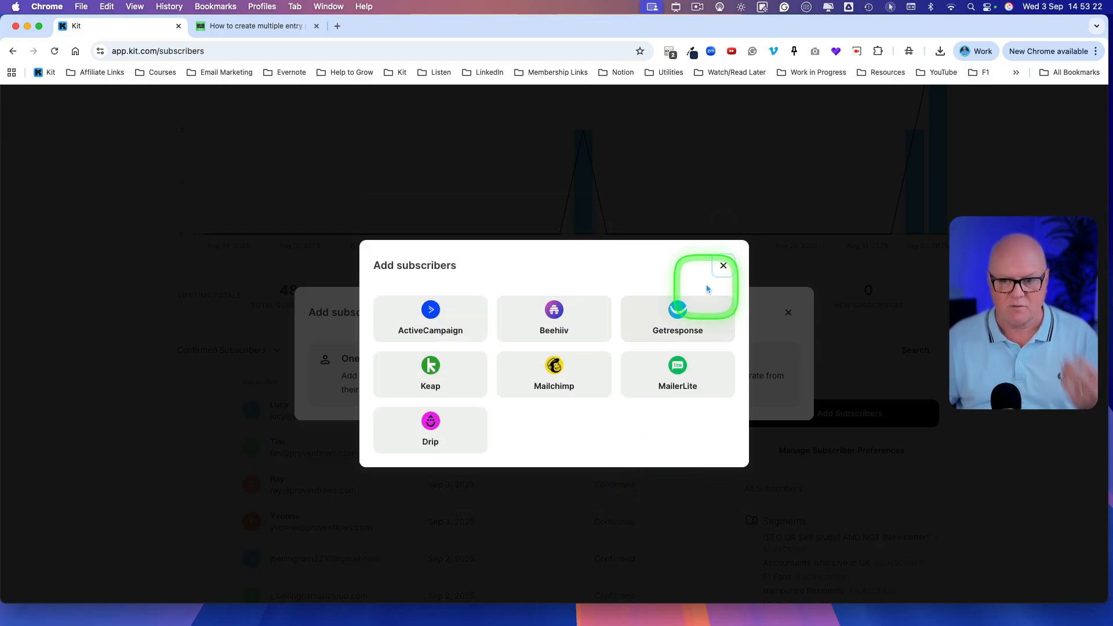
left_click(718, 265)
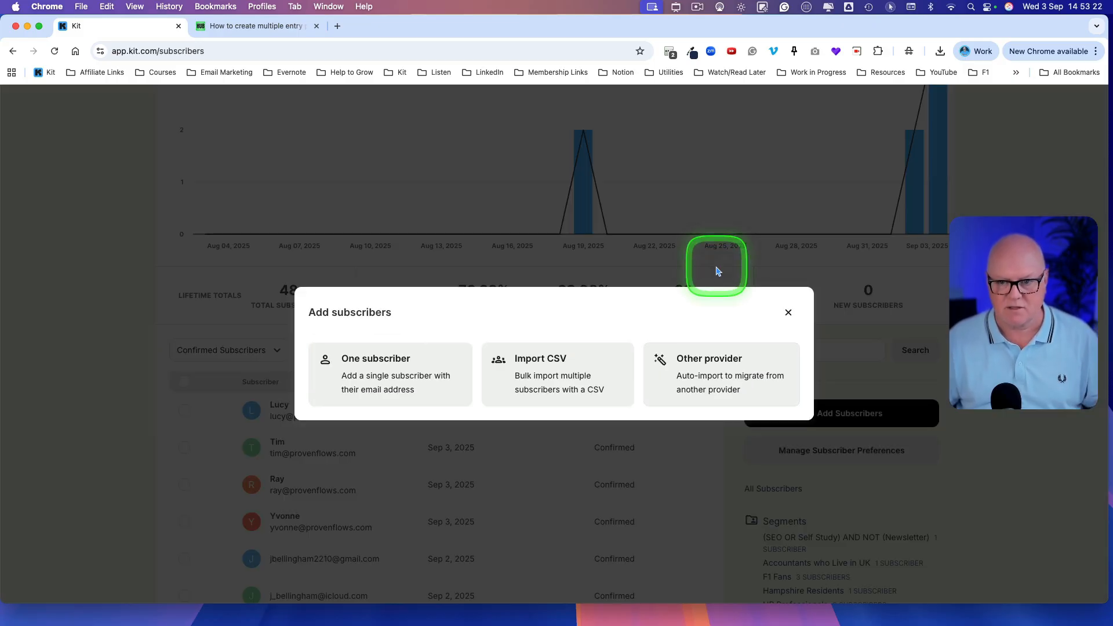
left_click(787, 312)
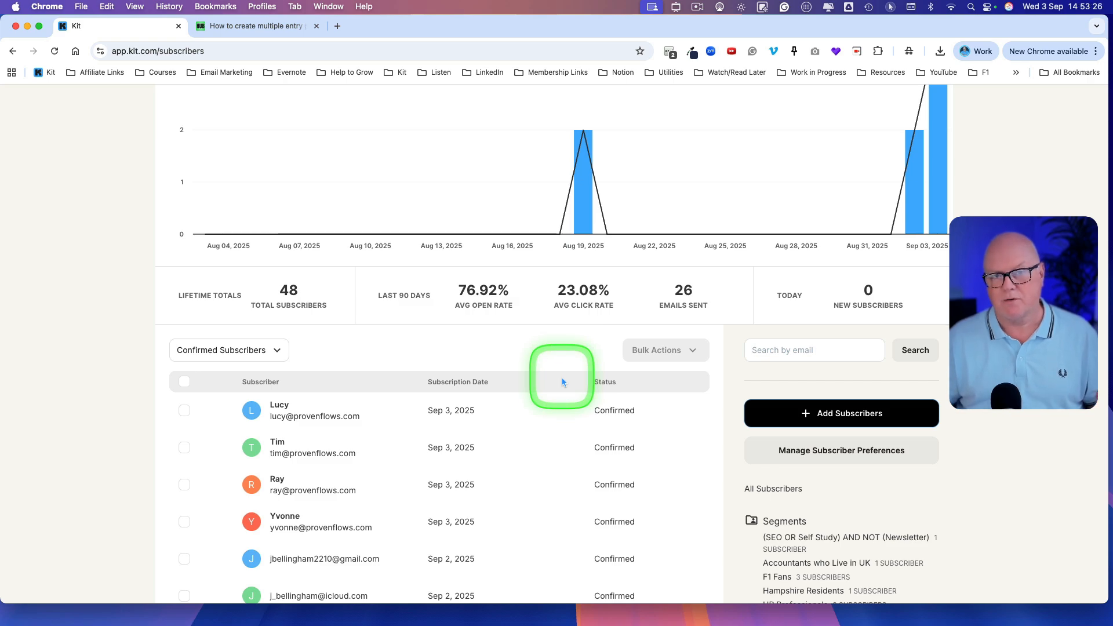